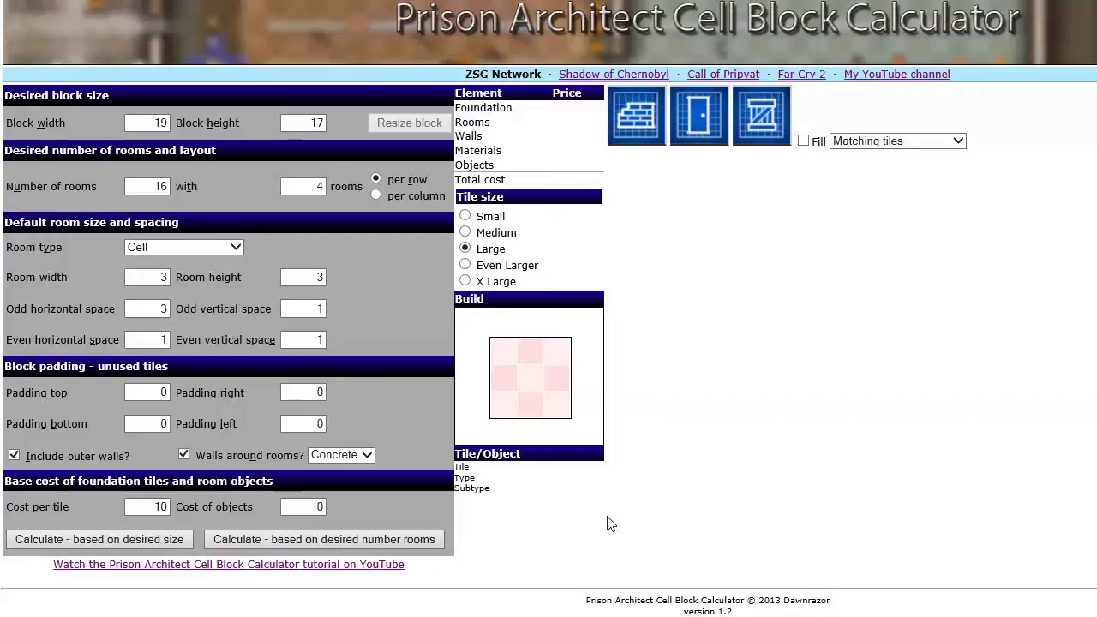
Select the block height, width, room count and rooms-per-row values in turn, leaving the 3230 total unchanged.
left_click(417, 567)
double_click(295, 123)
double_click(159, 122)
double_click(151, 185)
double_click(314, 186)
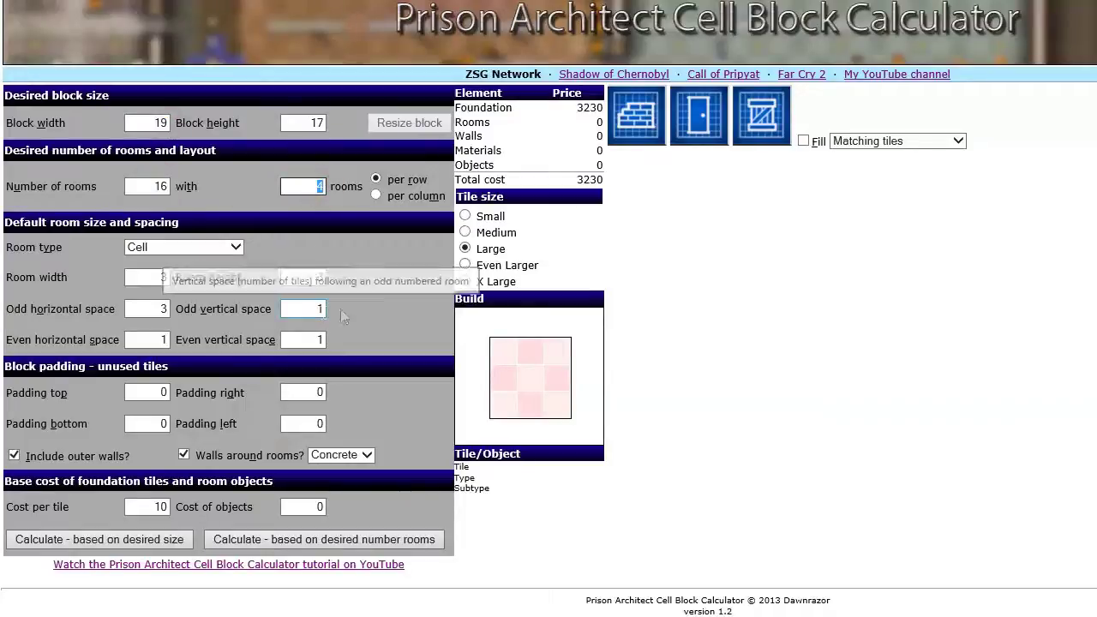
left_click(713, 307)
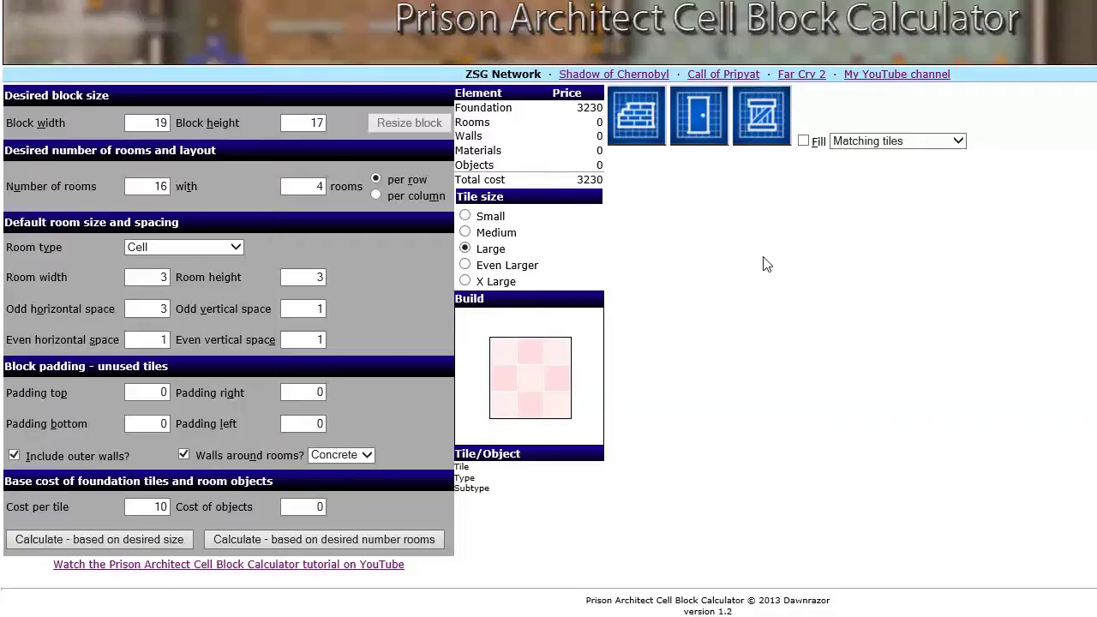
Choose the tree as the placeable object and generate the 16-room layout as a 21×17 block totalling 12720.
left_click(756, 128)
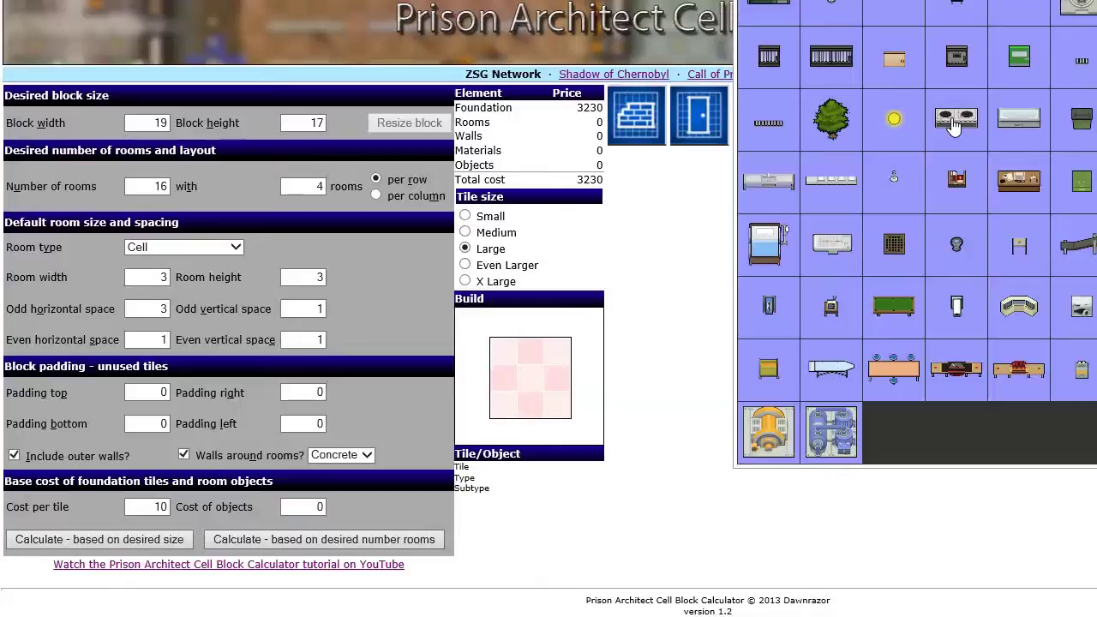
left_click(686, 221)
left_click(842, 127)
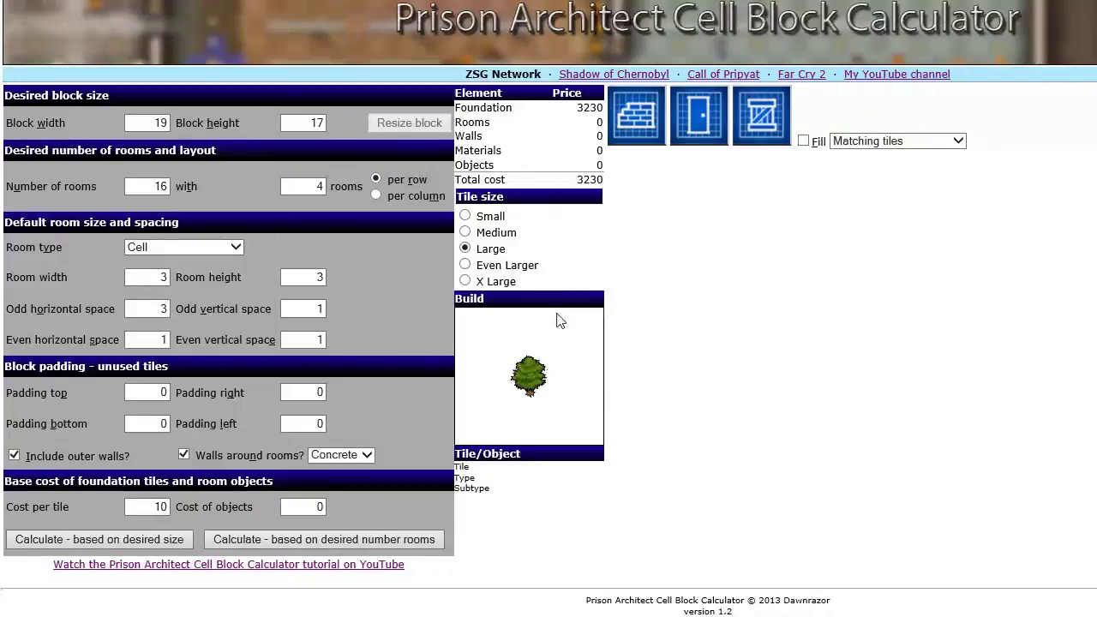
left_click(418, 536)
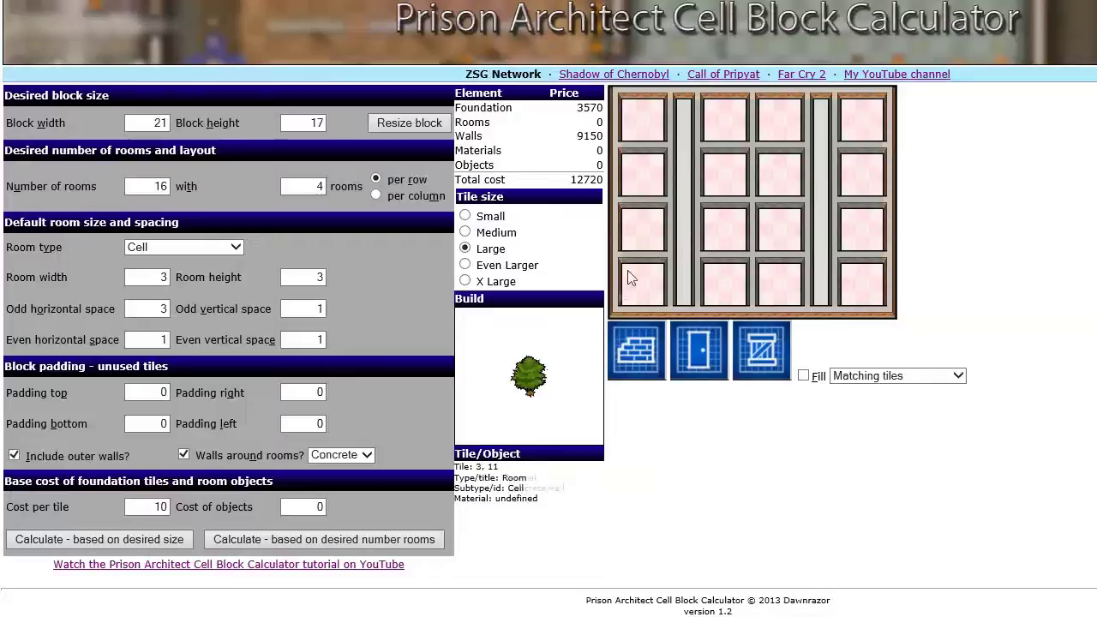
Paint brick walls across the block's lower middle rows, bringing walls to 10400 and the total to 13970.
left_click(634, 352)
left_click(687, 338)
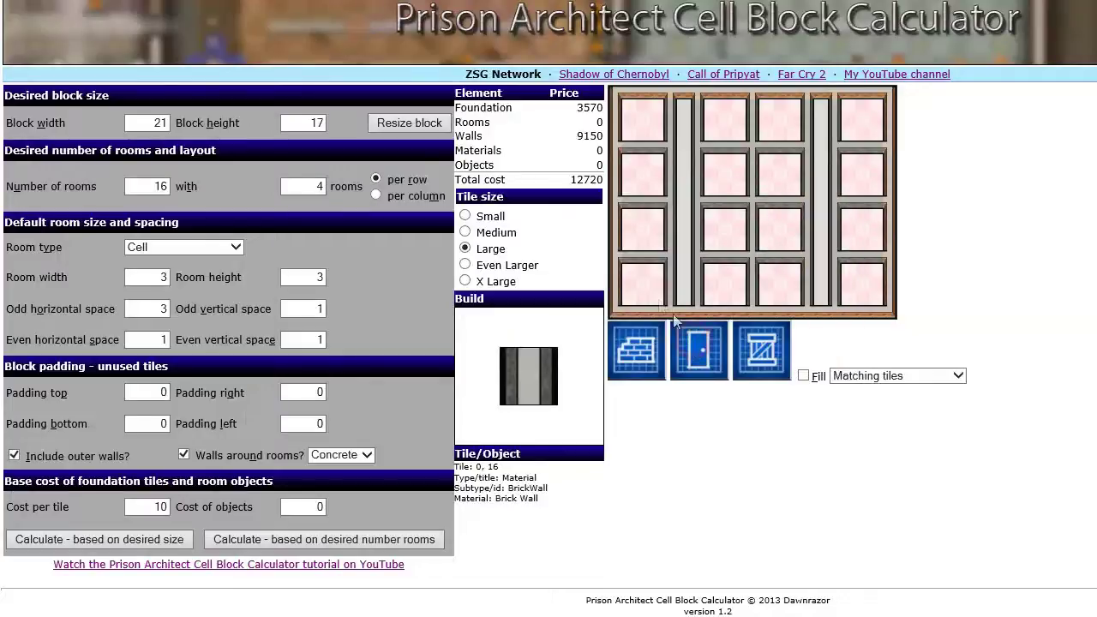
mouse_move(631, 286)
left_mouse_down()
mouse_move(719, 283)
mouse_move(734, 268)
mouse_move(733, 227)
mouse_move(766, 226)
mouse_move(779, 262)
mouse_move(772, 298)
mouse_move(762, 248)
mouse_move(788, 243)
left_mouse_up()
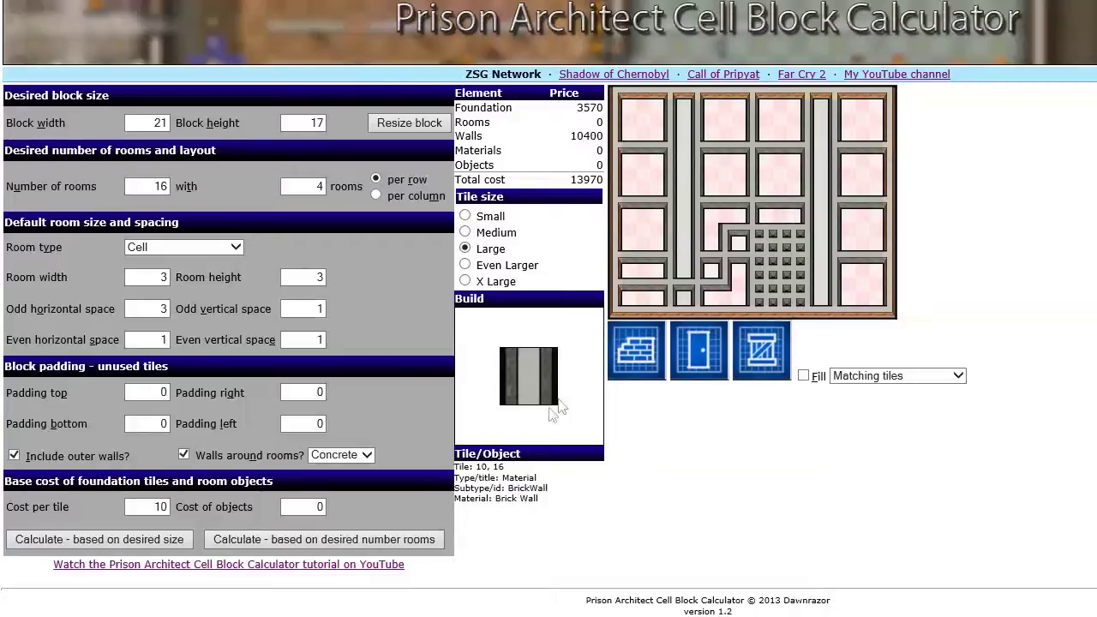
left_click(635, 351)
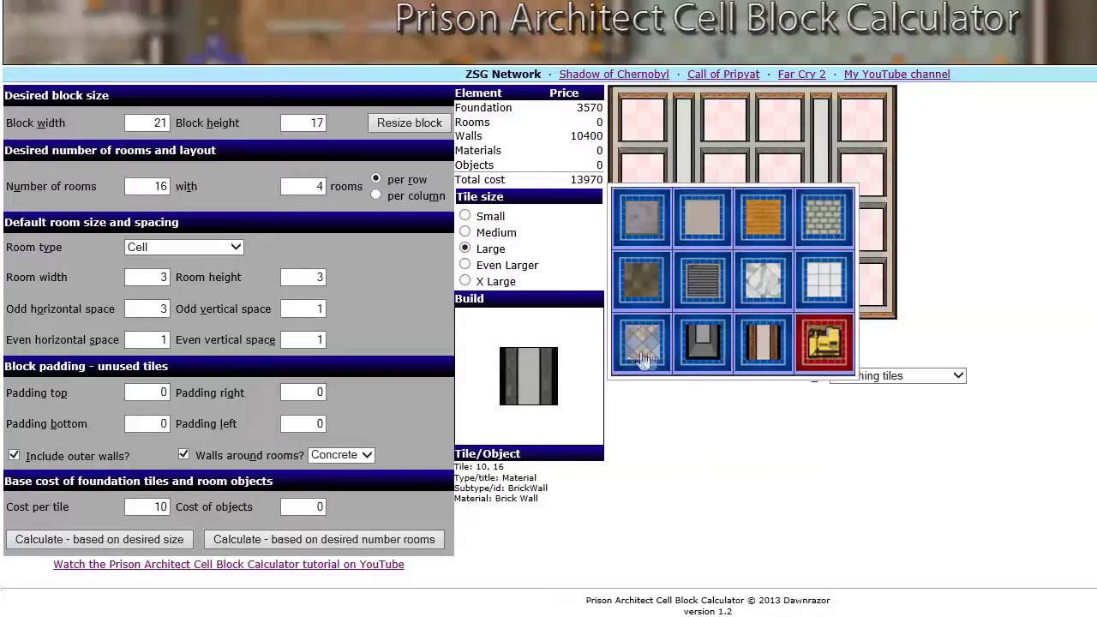
Wall over the lower-left room tiles with the brown-edged wall, making walls 10700 and the total 14270.
left_click(759, 344)
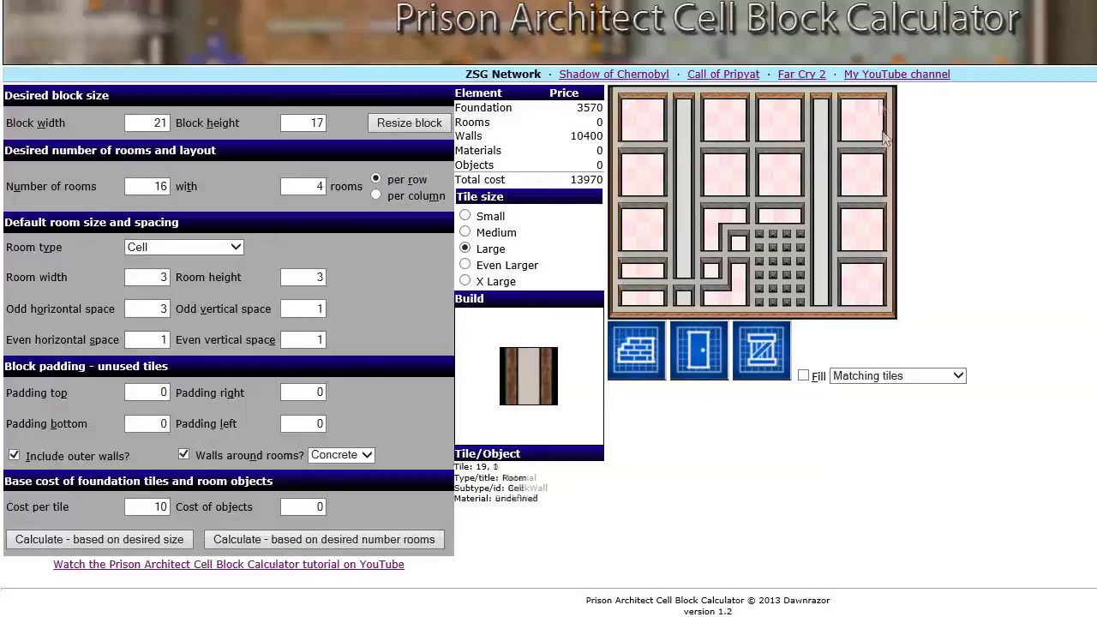
left_click(634, 268)
left_click(642, 272)
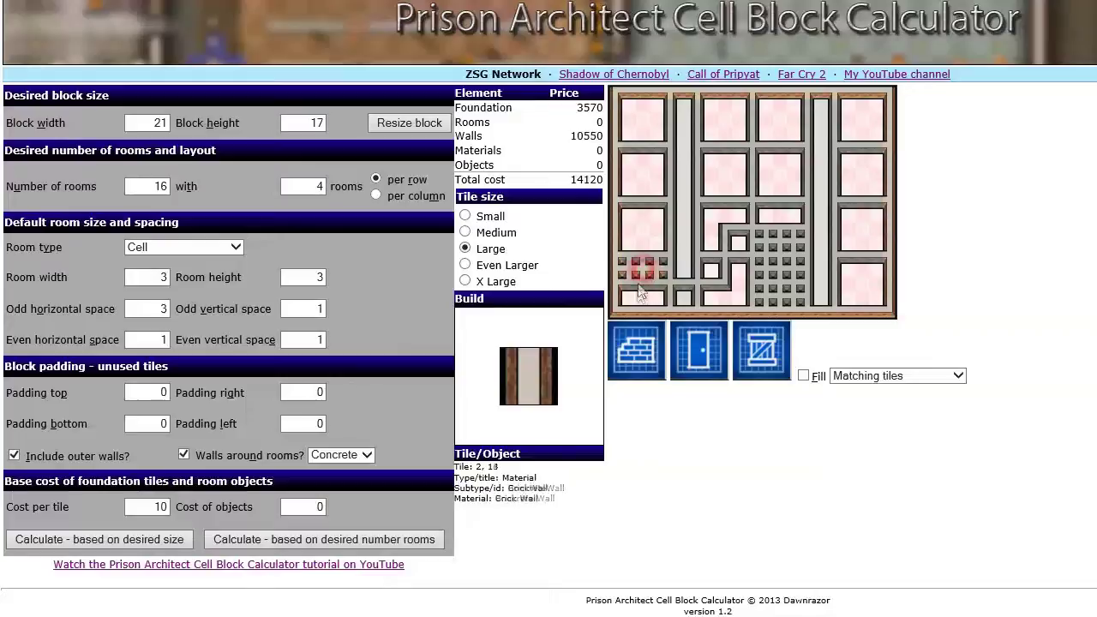
left_click(641, 295)
left_click(653, 299)
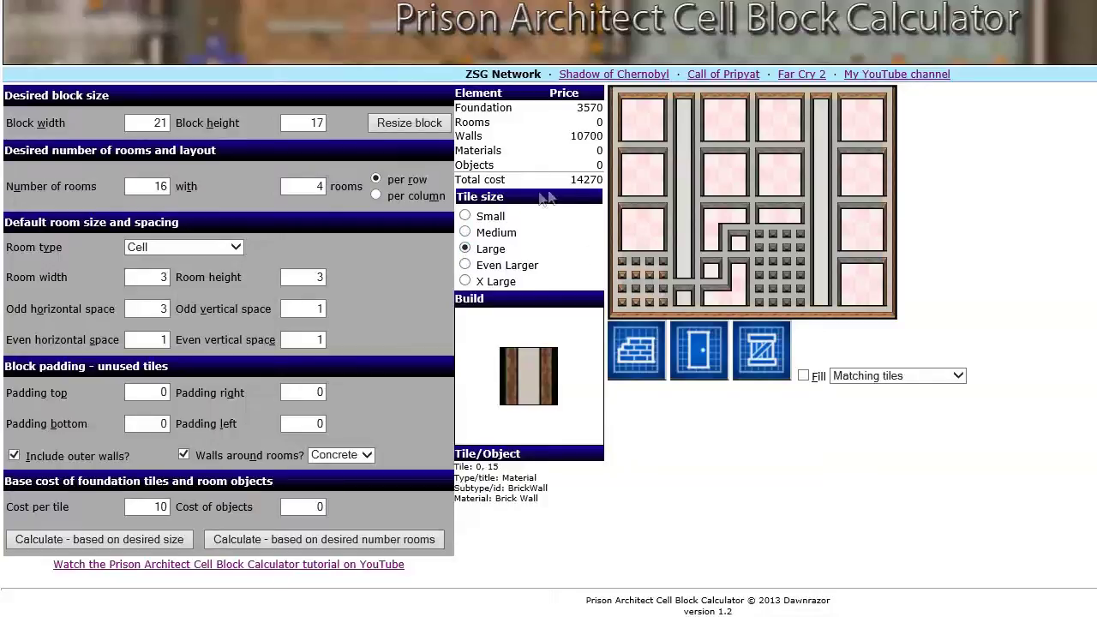
Step through the tile sizes and back to Large, then recalculate from the room count, restoring walls 9150 and total 12720.
left_click(465, 265)
left_click(464, 249)
left_click(465, 232)
left_click(465, 216)
left_click(465, 232)
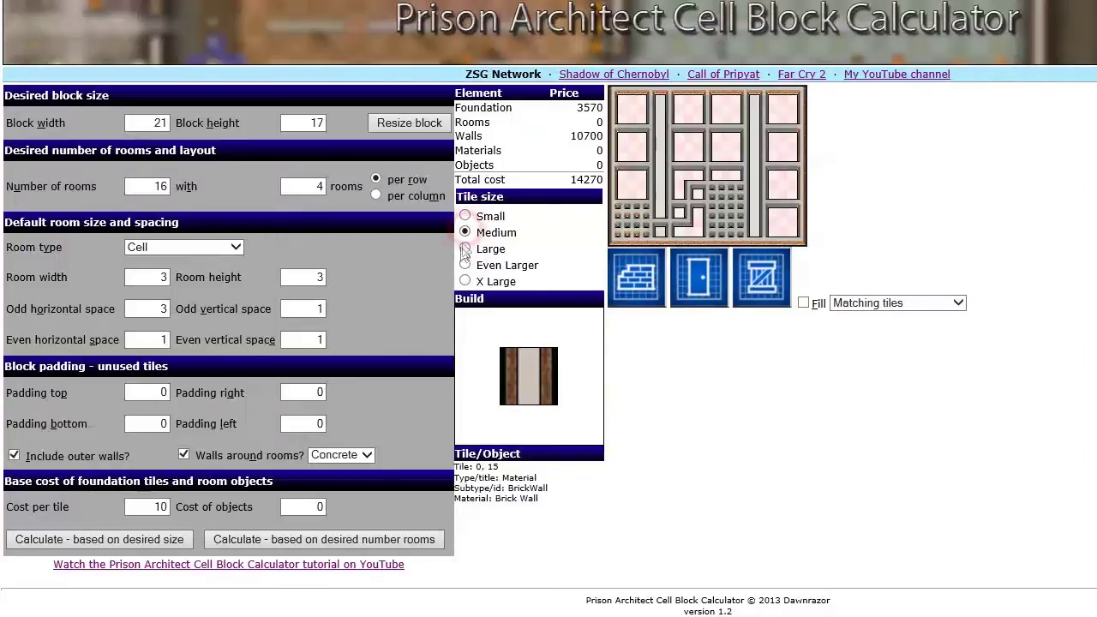
left_click(465, 249)
left_click(464, 265)
left_click(465, 281)
left_click(464, 264)
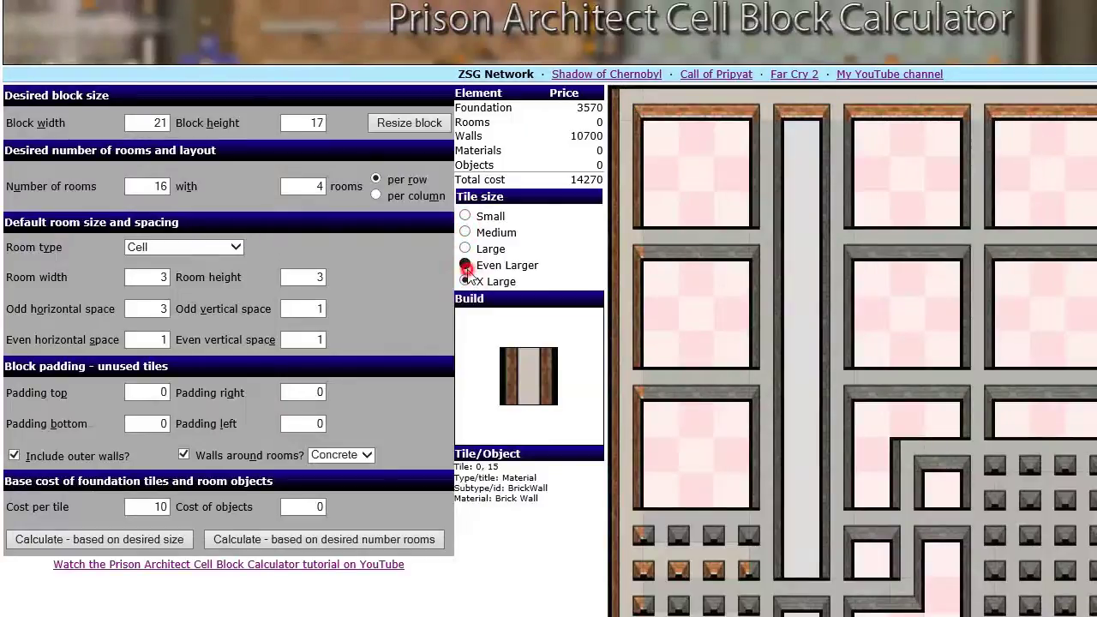
left_click(465, 249)
left_click(418, 538)
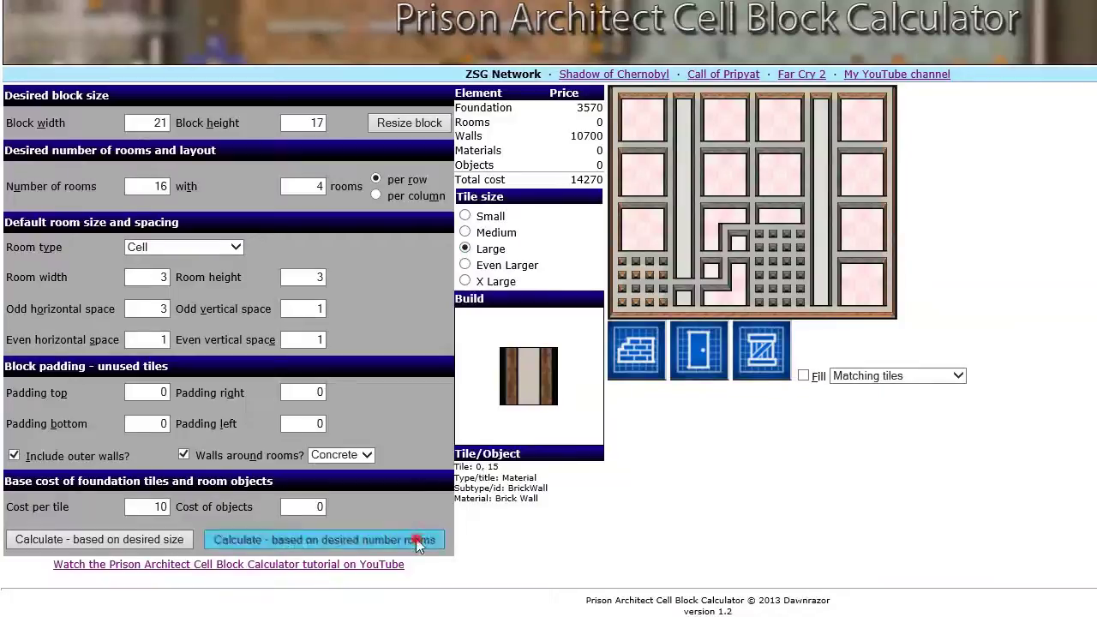
left_click(861, 346)
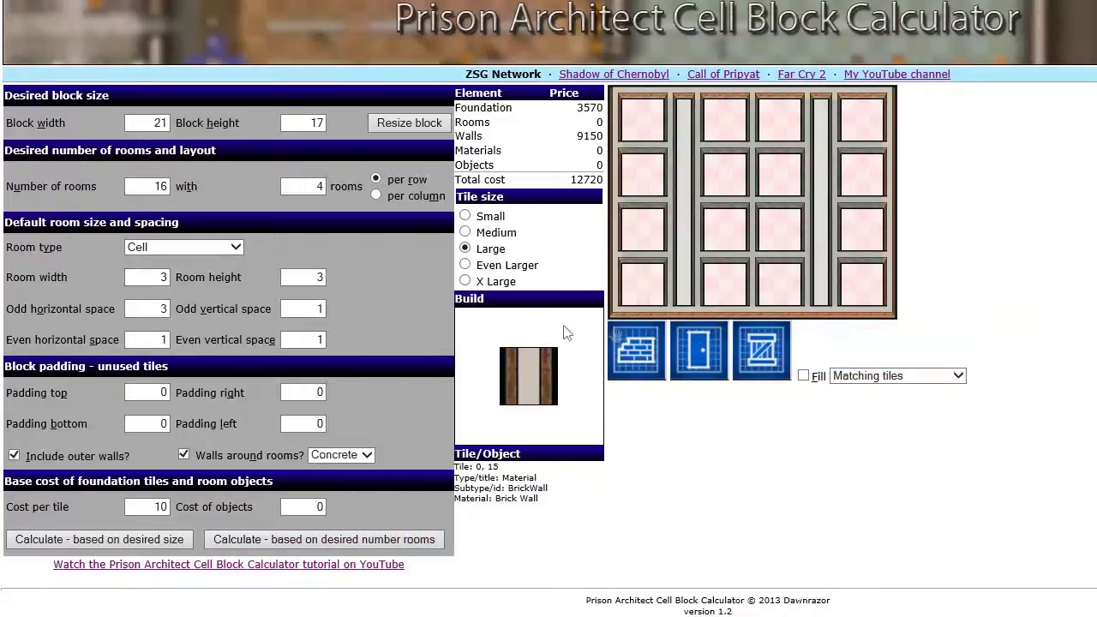
Compare Small, Even Larger, X Large and Medium tiles, settle on Large, and clear the block height.
left_click(465, 216)
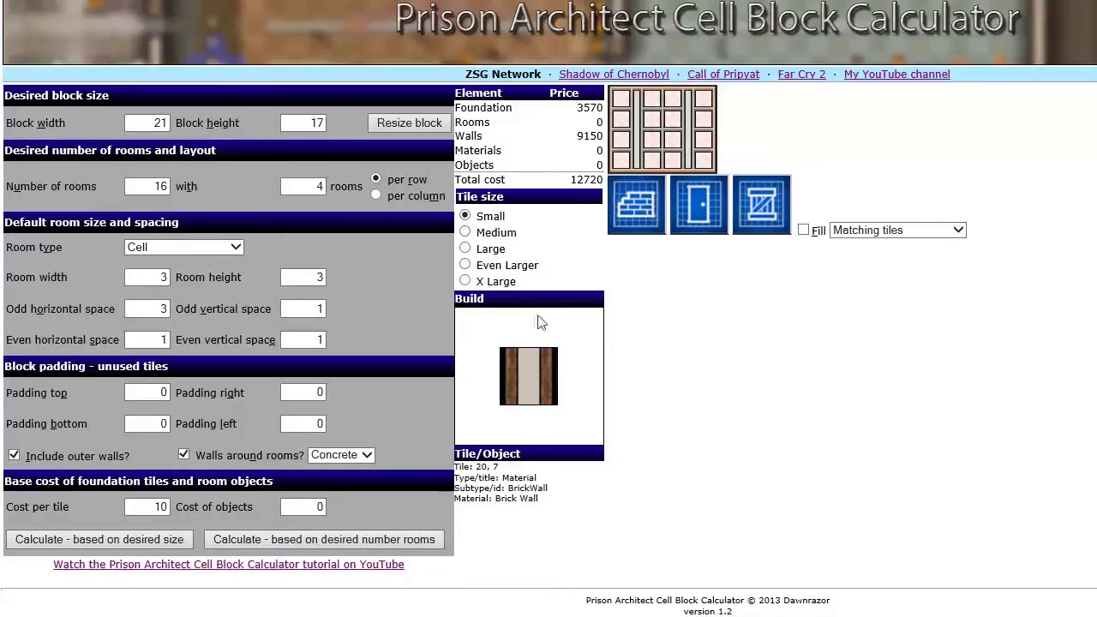
left_click(465, 264)
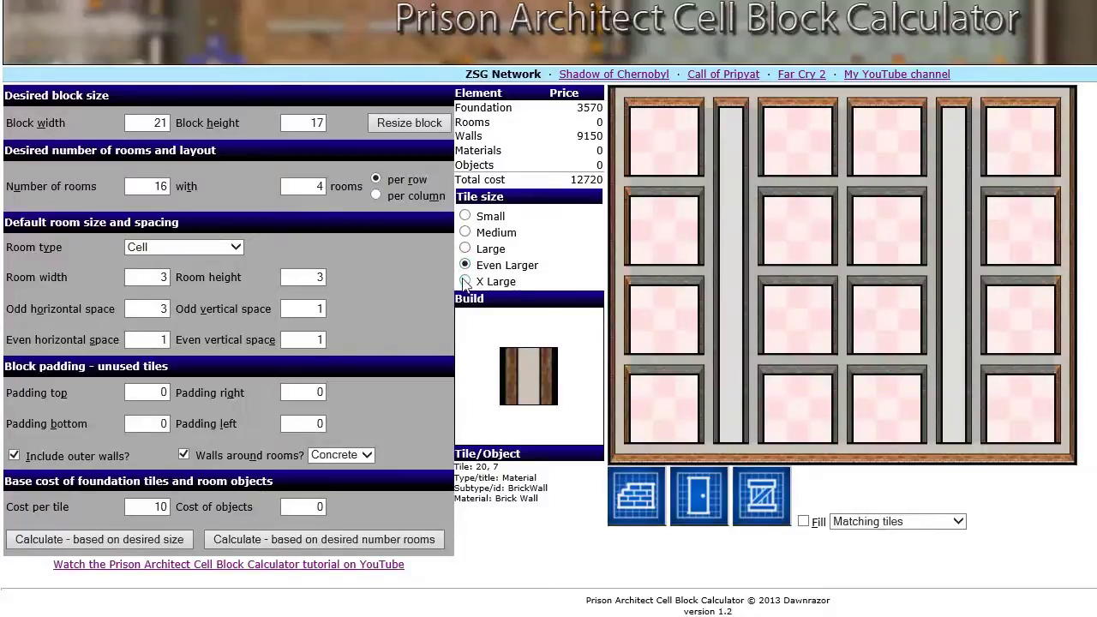
left_click(464, 281)
left_click(465, 265)
left_click(464, 248)
left_click(464, 232)
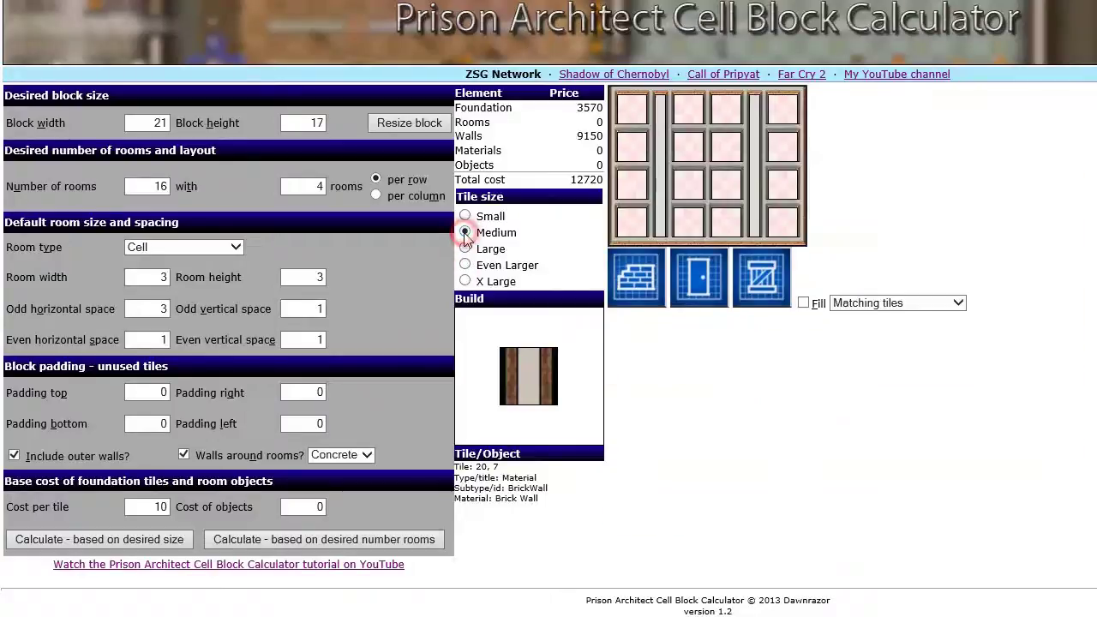
left_click(465, 249)
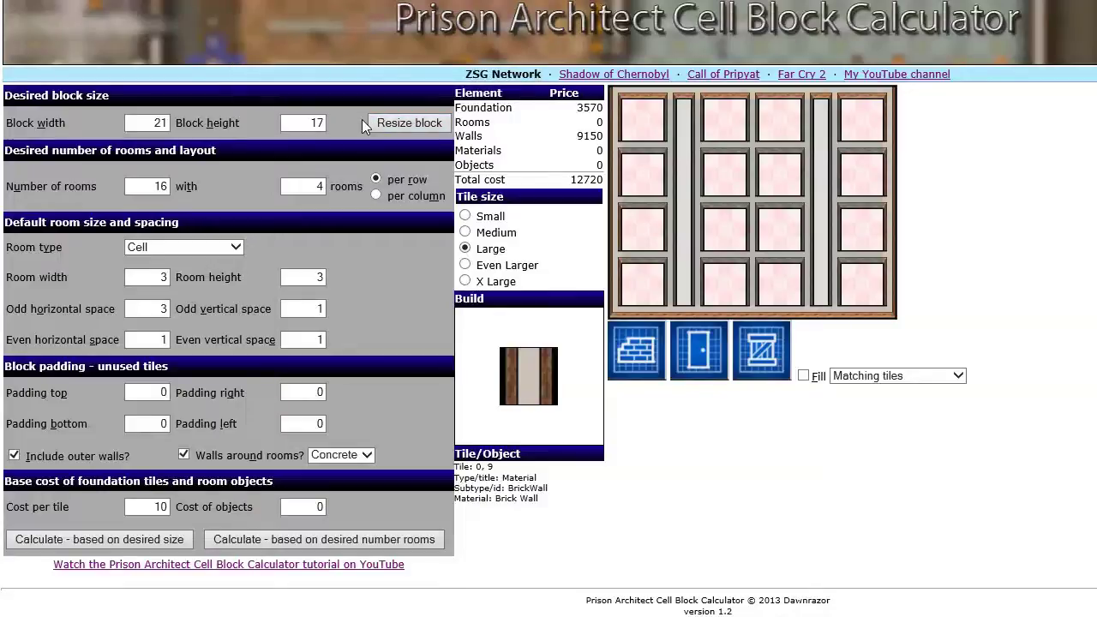
key("BackSpace")
Set the block height to 19 and place the green object in the two lowest right-column cells.
type("9")
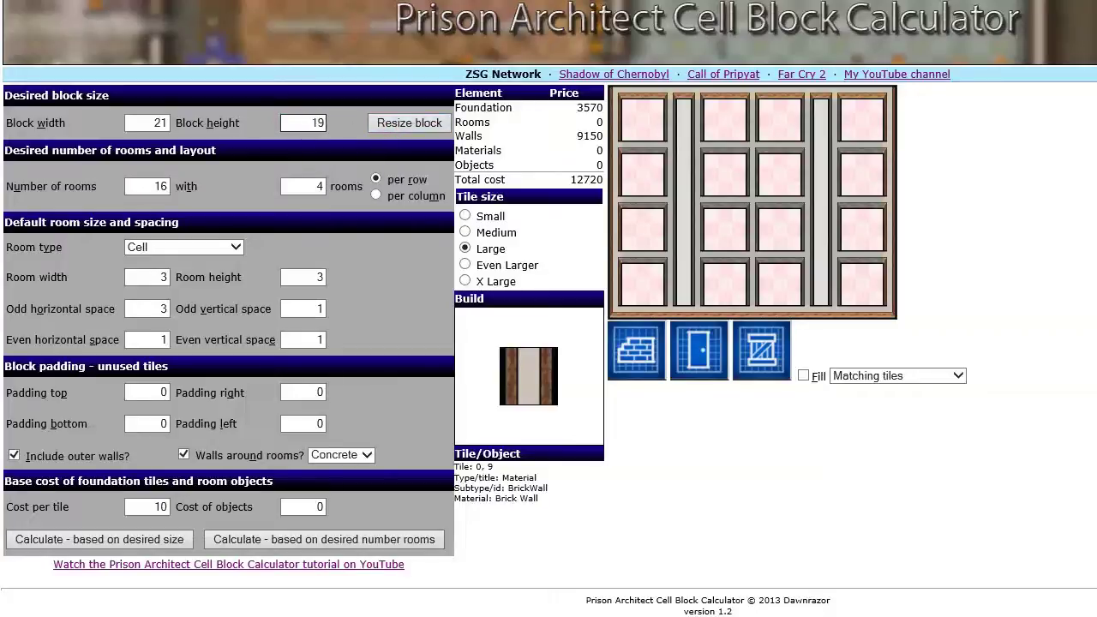
left_click(402, 123)
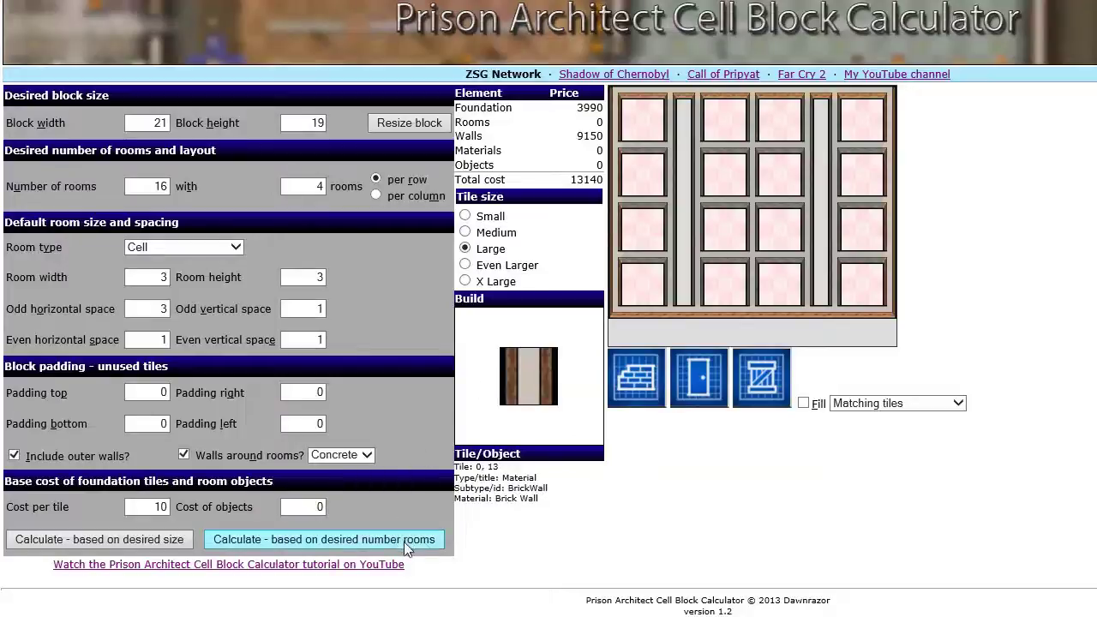
left_click(762, 395)
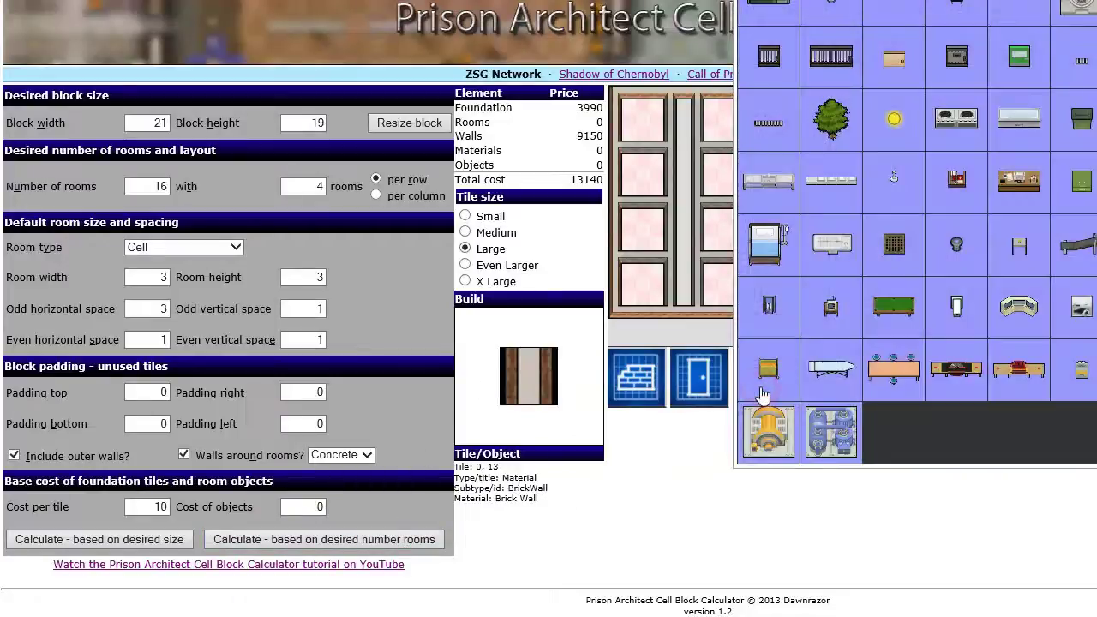
left_click(886, 307)
left_click(877, 291)
left_click(875, 233)
Resize the block height back to 17, leaving objects at 600 and the total at 13320.
double_click(293, 123)
type("17")
left_click(443, 126)
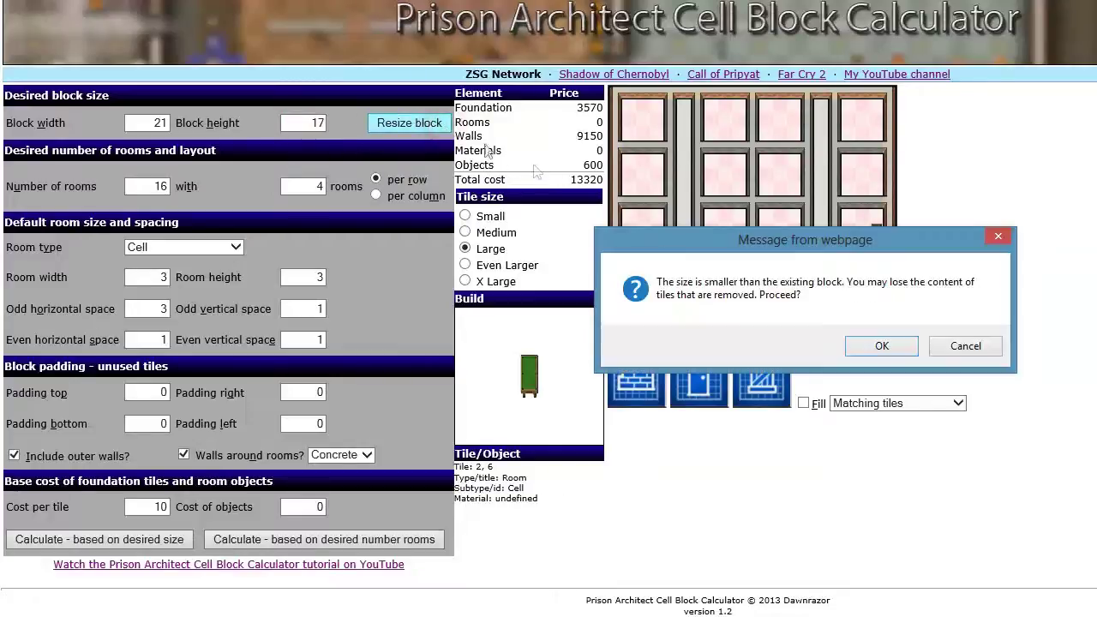
left_click(882, 346)
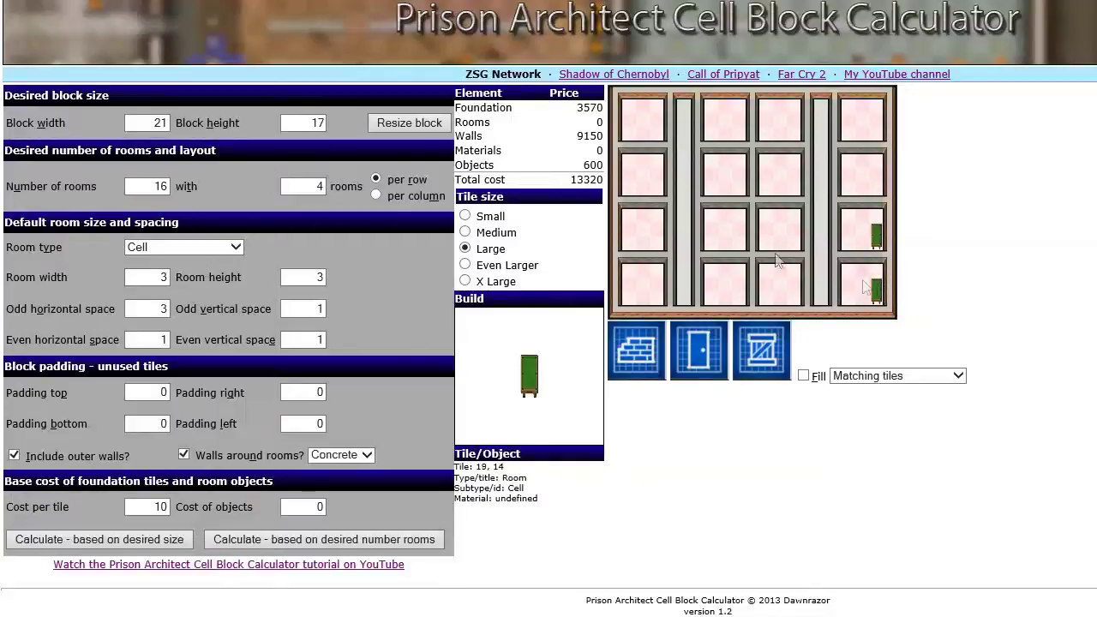
Shrink the block height to 15 and confirm the resize.
double_click(319, 124)
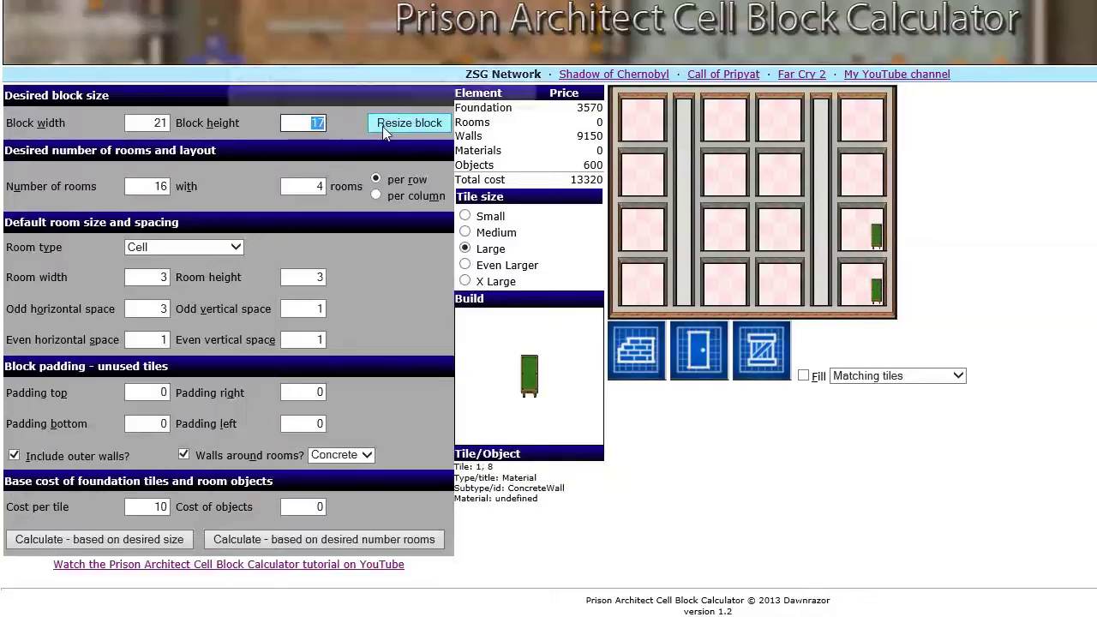
type("15")
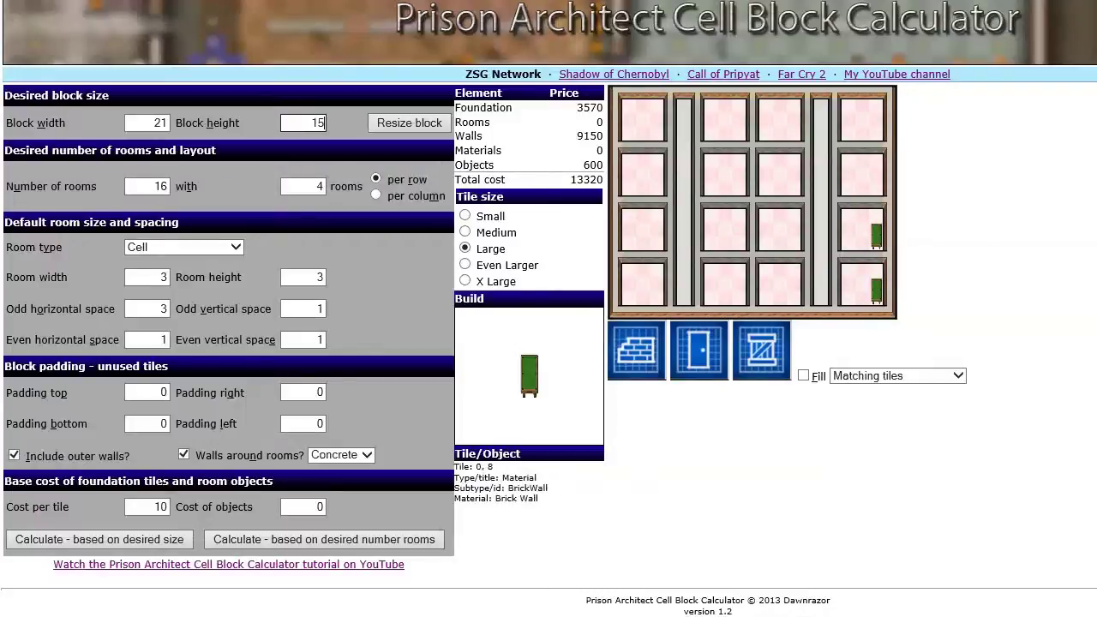
left_click(412, 124)
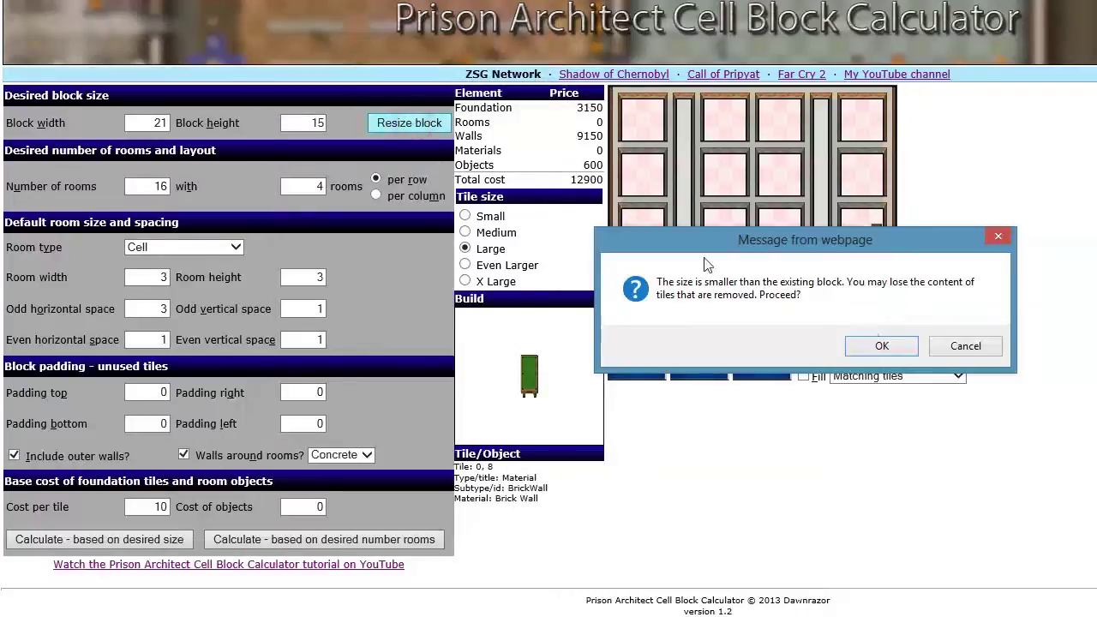
left_click(900, 348)
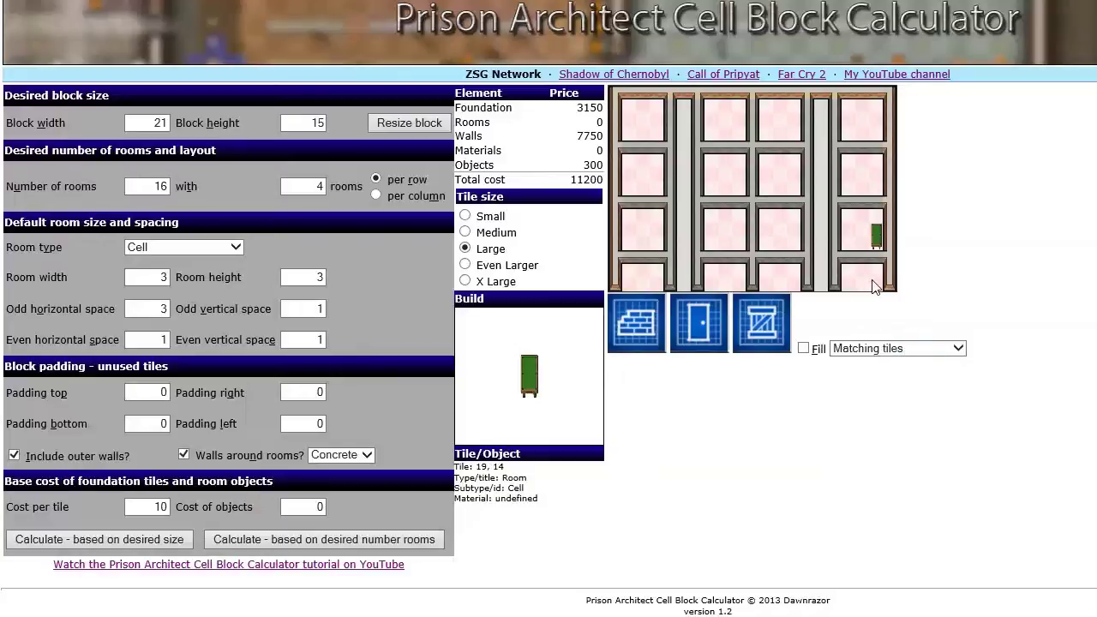
Shrink the block height to 14, then check the walls 7400 and objects 300 prices.
double_click(312, 123)
type("14")
left_click(410, 123)
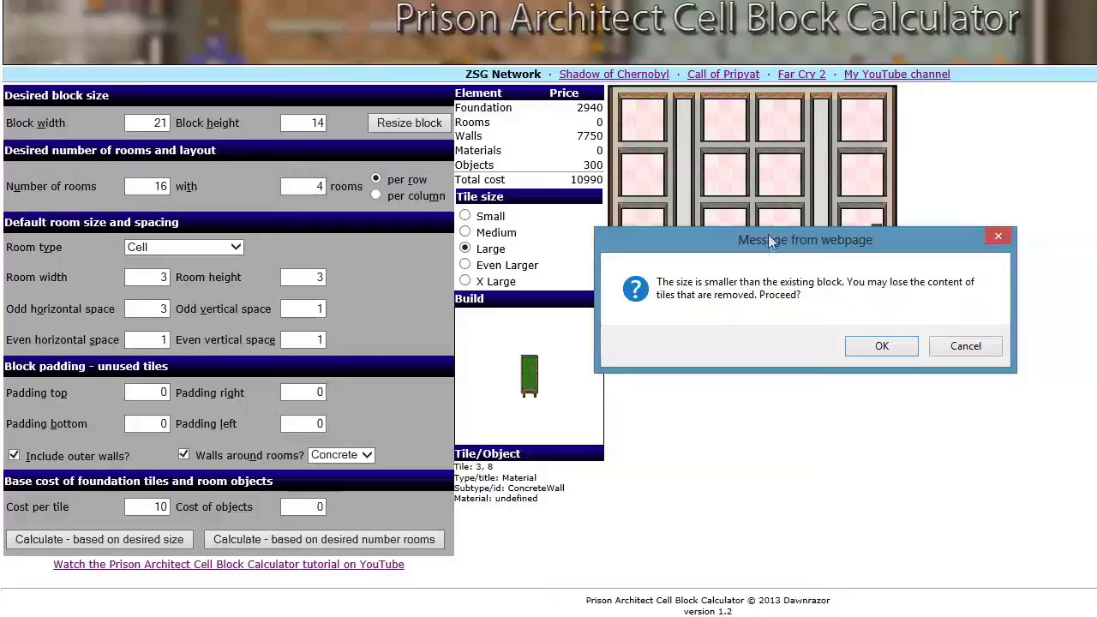
left_click_drag(818, 246, 815, 308)
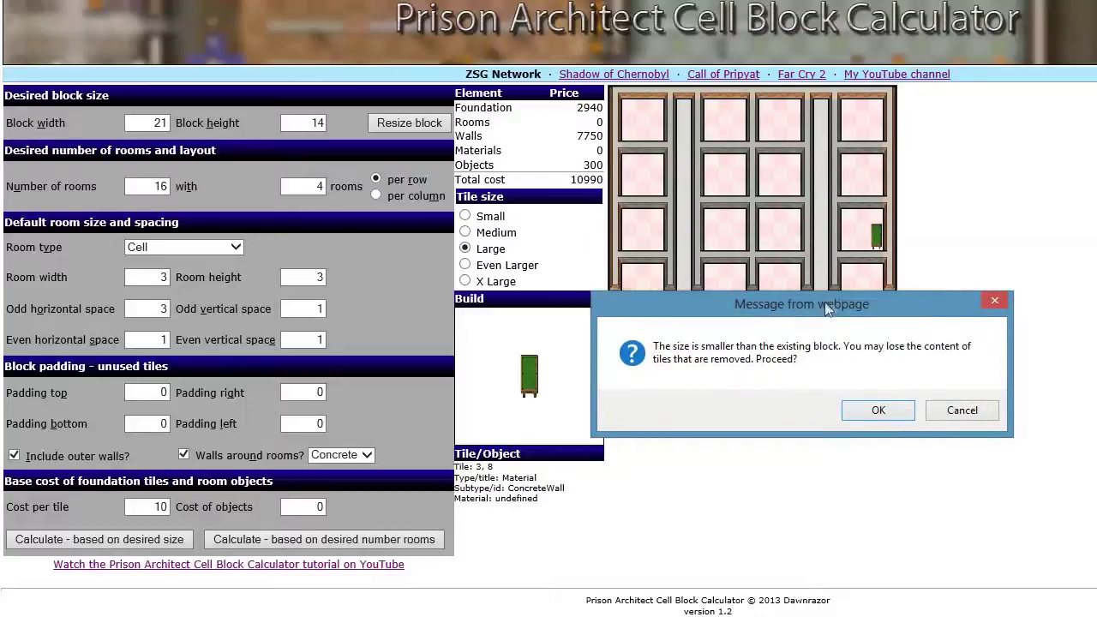
left_click(883, 410)
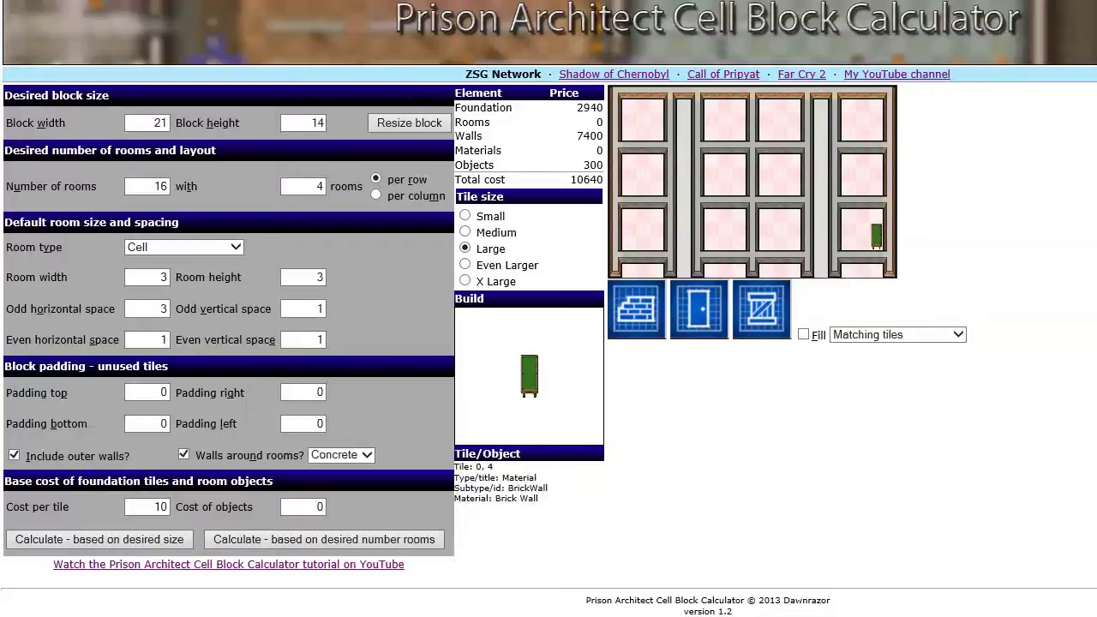
double_click(589, 135)
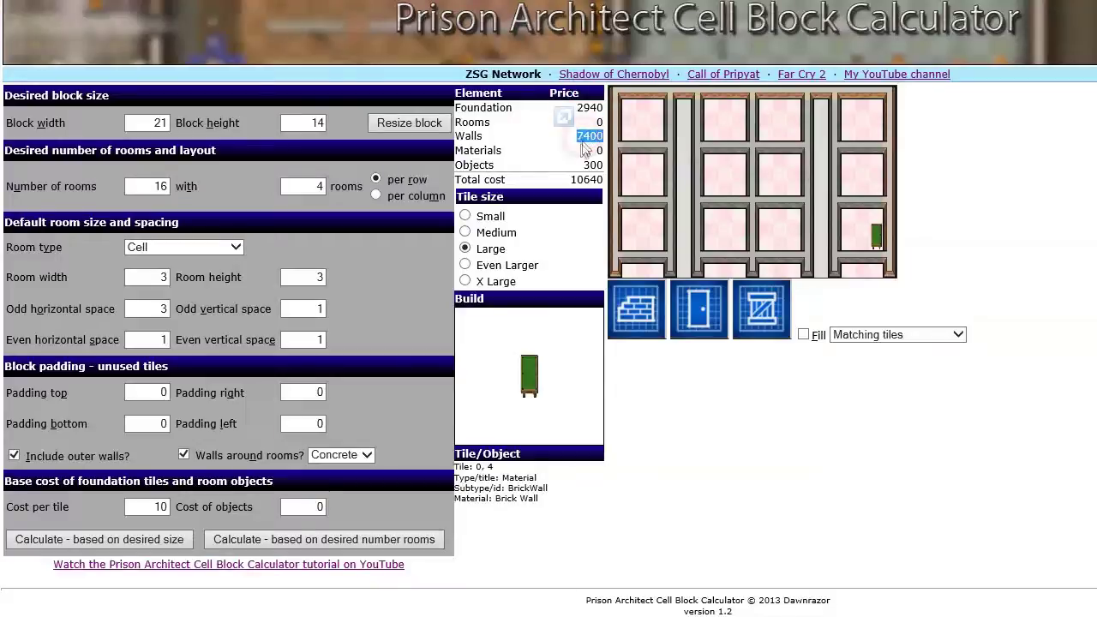
double_click(591, 166)
left_click(563, 167)
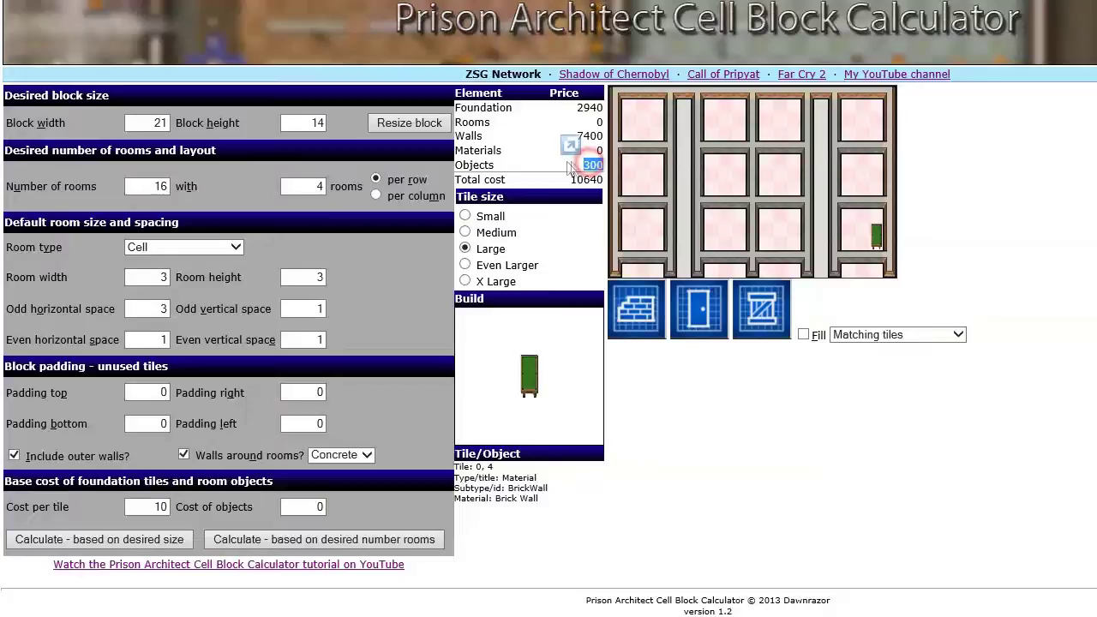